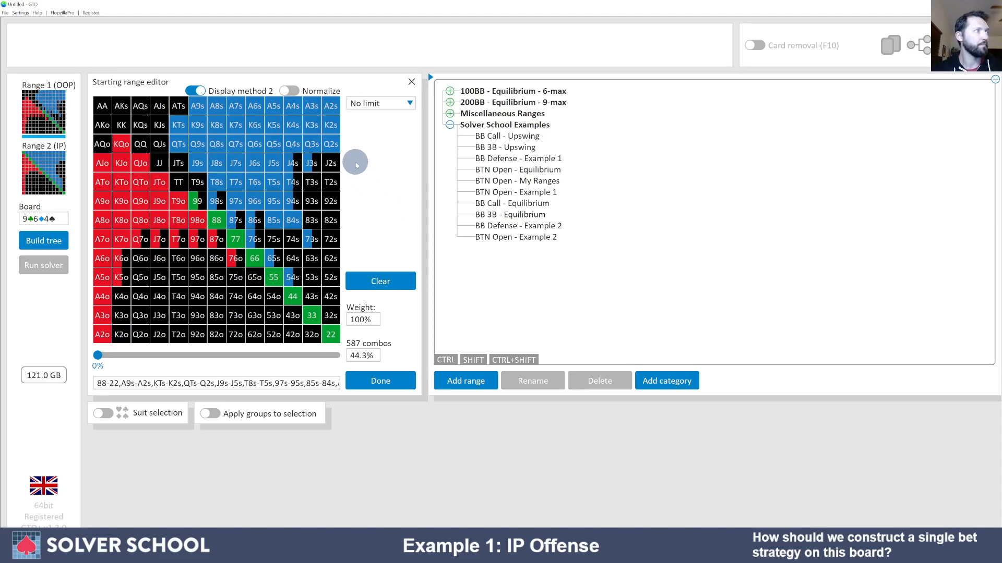
# Open the decision tree builder's advanced settings and set the default bet to 66% pot for both OOP and IP
pyautogui.click(40, 241)
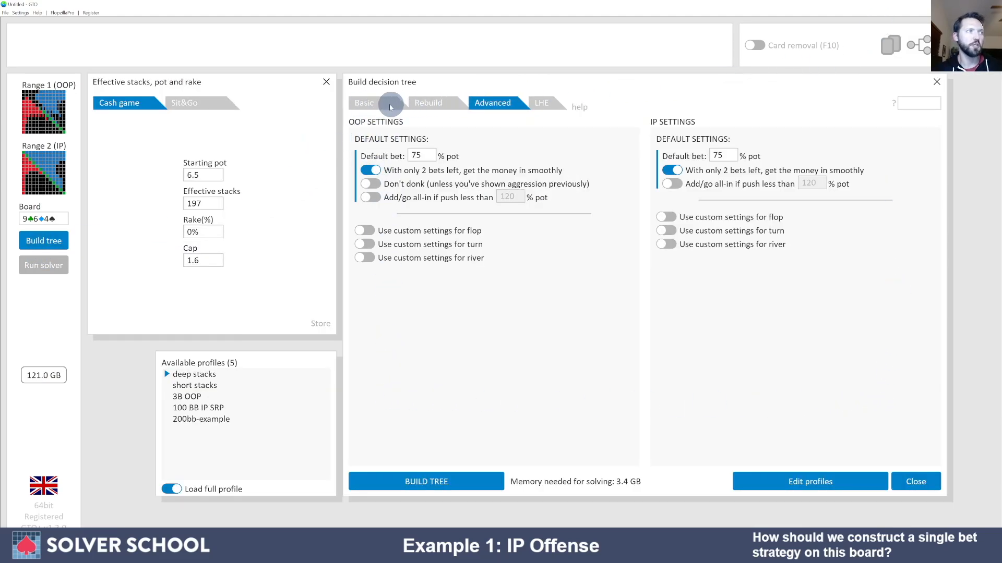
pyautogui.click(372, 105)
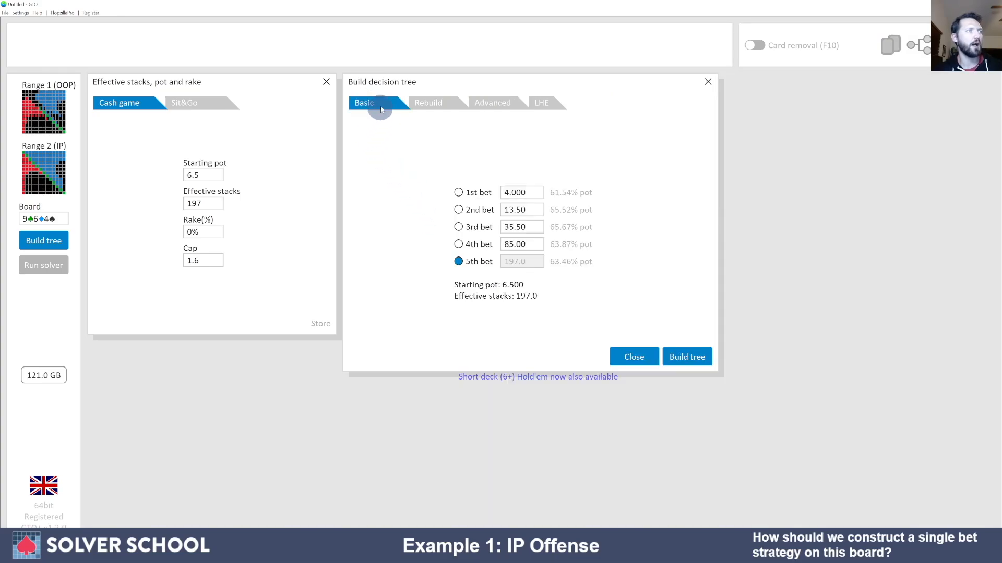
pyautogui.click(492, 103)
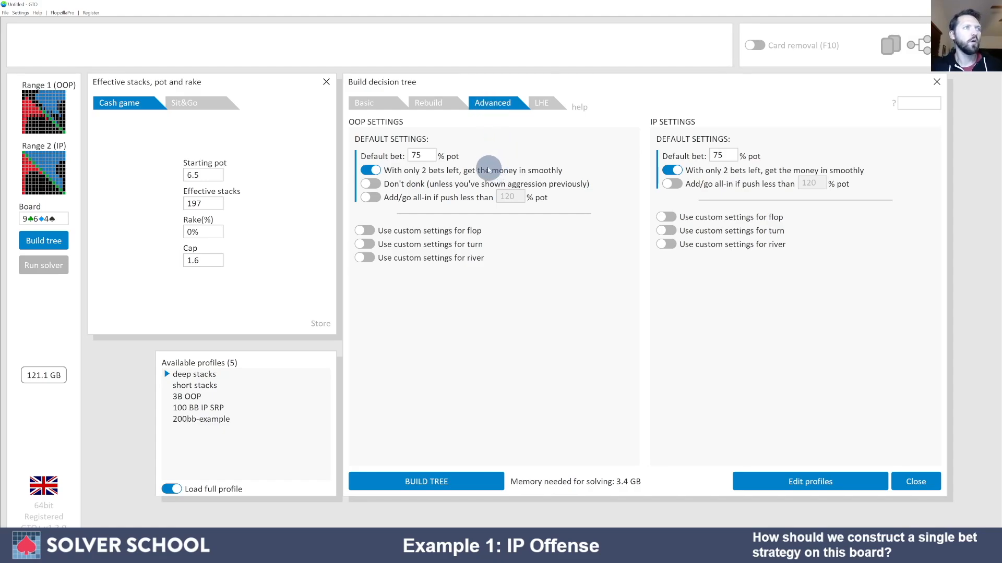
pyautogui.click(420, 155)
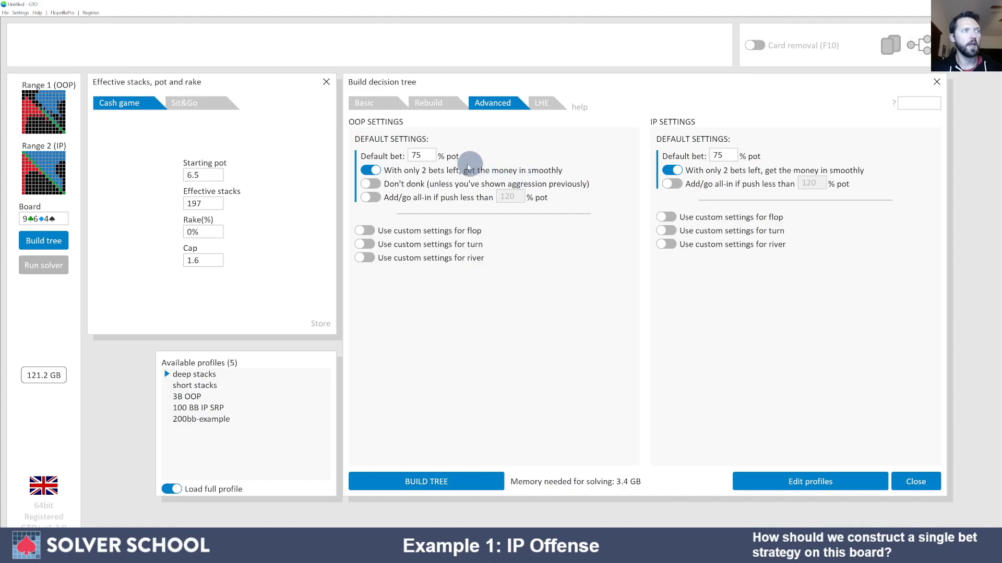
pyautogui.doubleClick(424, 156)
pyautogui.write('66')
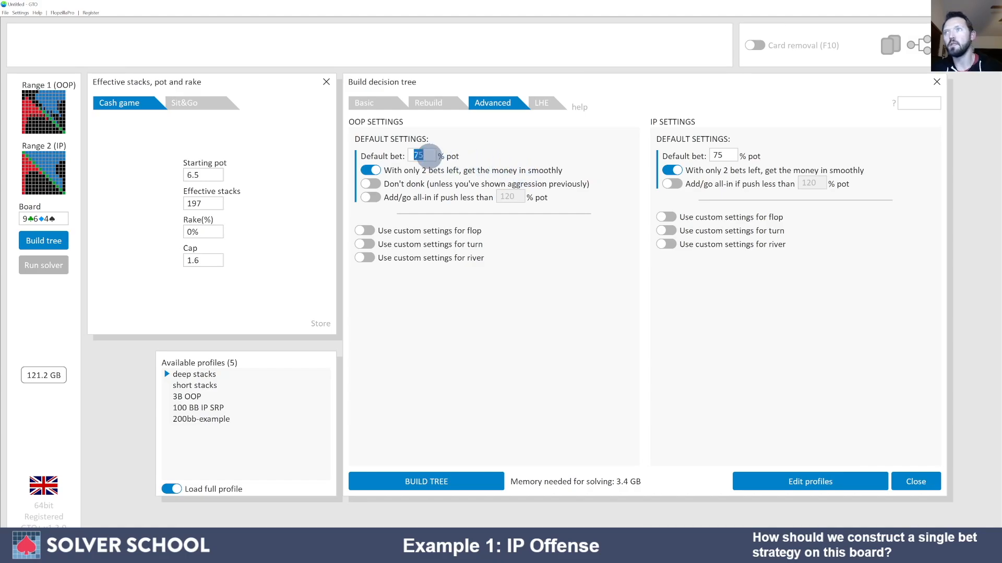
pyautogui.doubleClick(719, 156)
pyautogui.write('66')
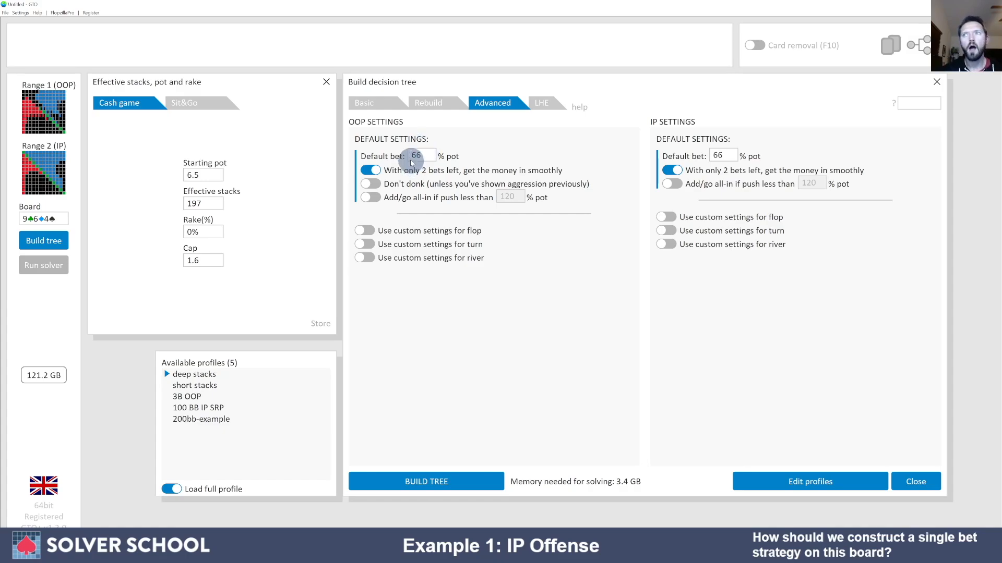
# Enable adding an all-in for both OOP and IP when the push is less than 150% pot
pyautogui.click(370, 198)
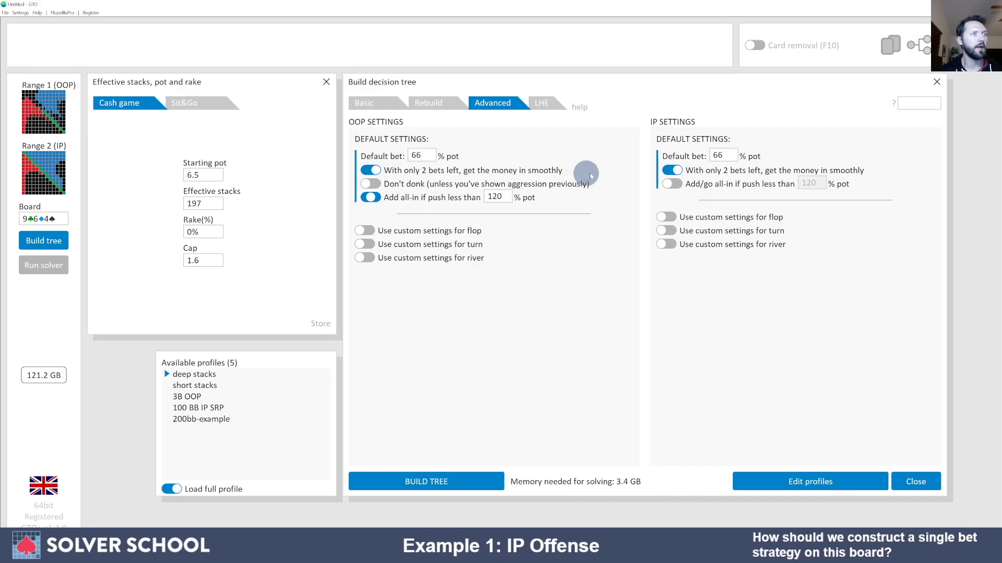
pyautogui.click(672, 183)
pyautogui.doubleClick(504, 196)
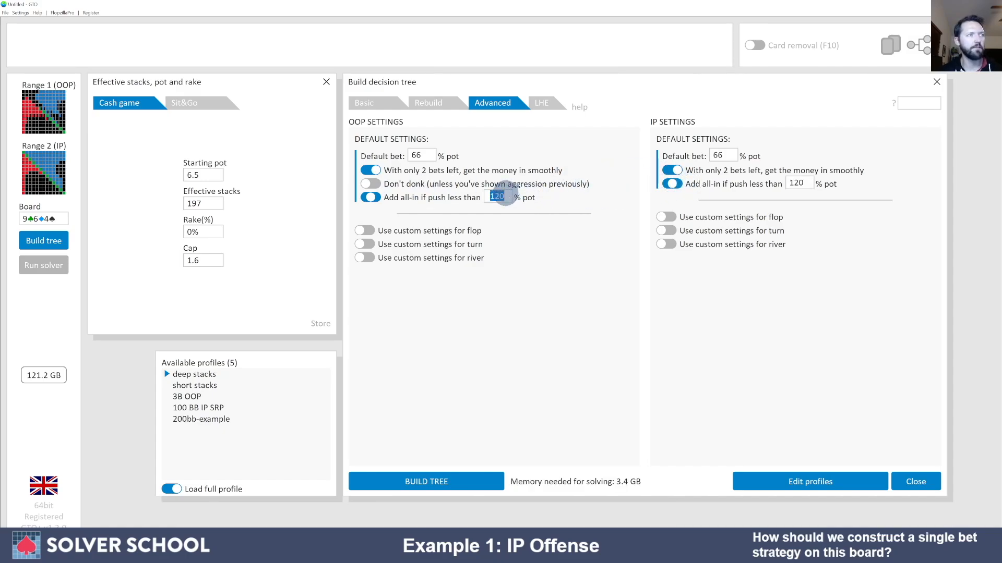
pyautogui.write('150')
pyautogui.doubleClick(803, 183)
pyautogui.write('150')
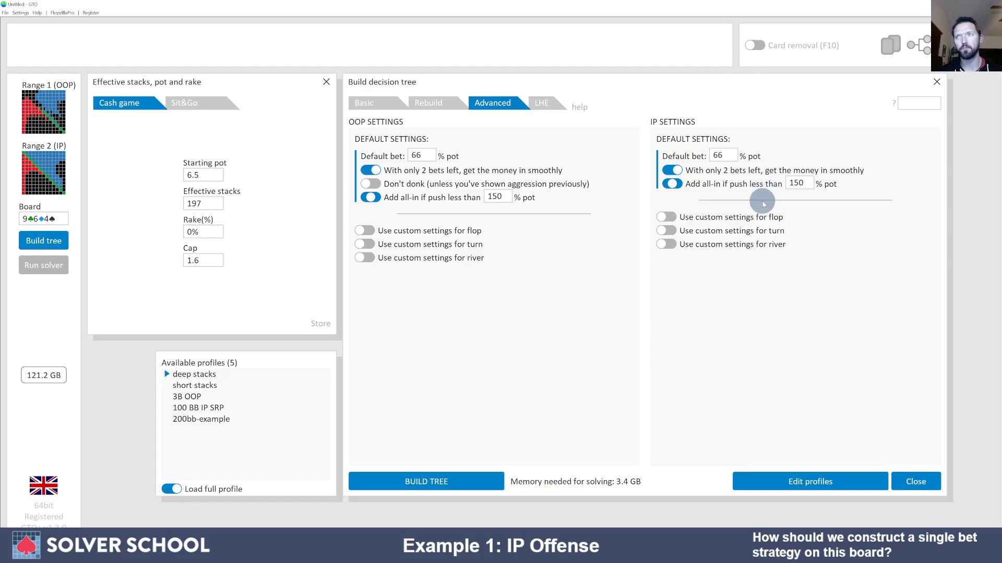
# Enable custom flop settings for both players, with OOP check-raise 80% pot, IP raise 3.5x and IP bets 33,75% pot
pyautogui.click(365, 231)
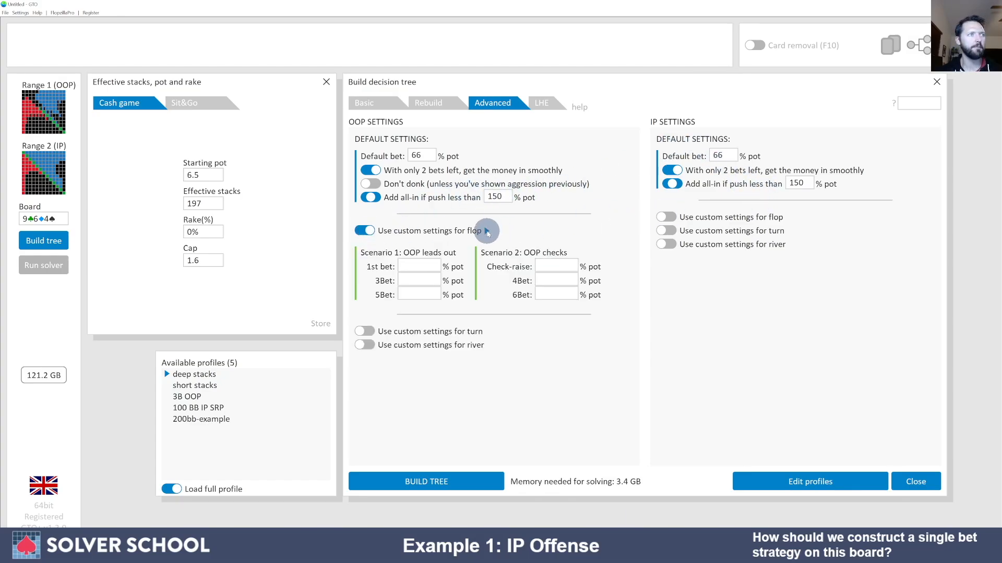
pyautogui.click(678, 218)
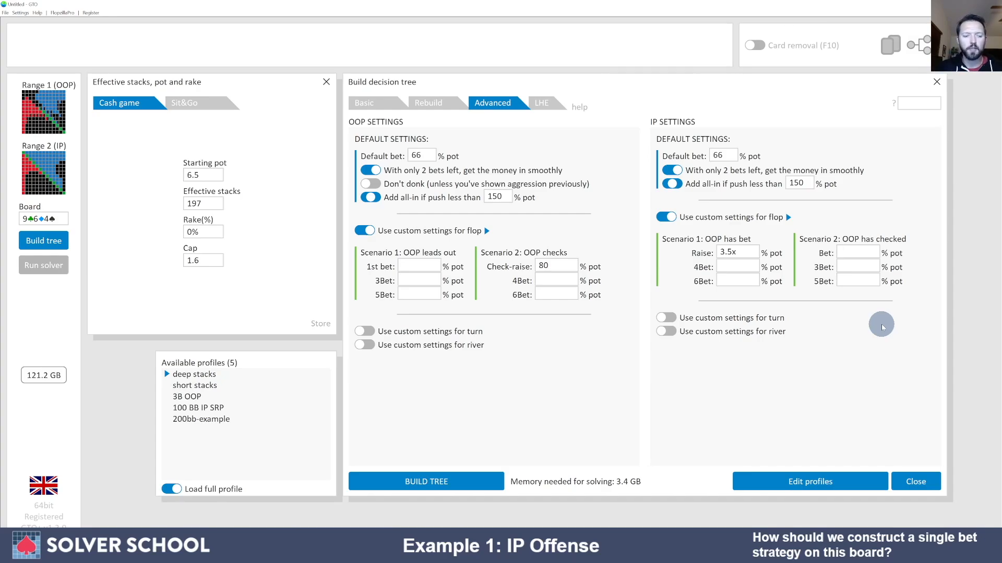
pyautogui.write('33, 75')
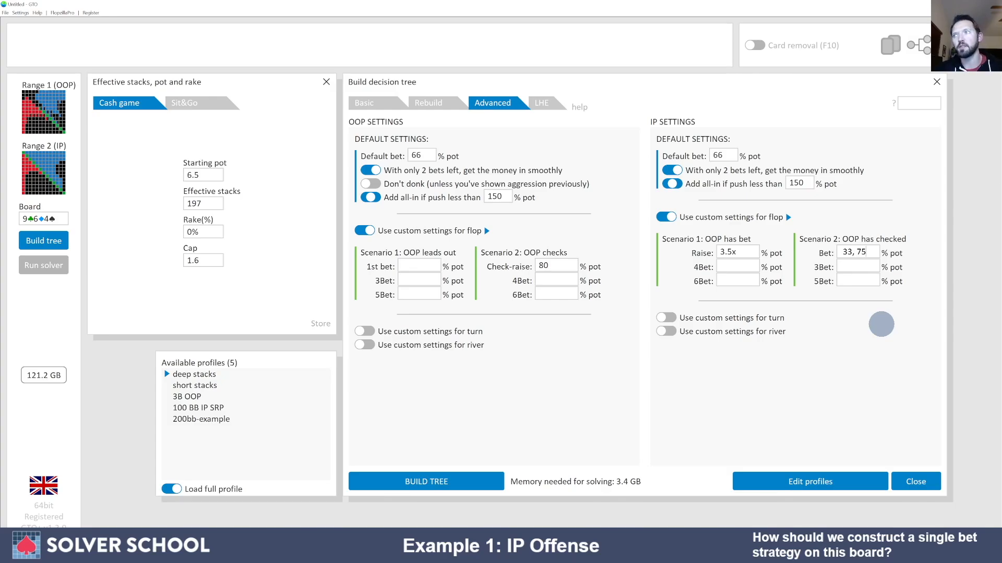
pyautogui.press('Return')
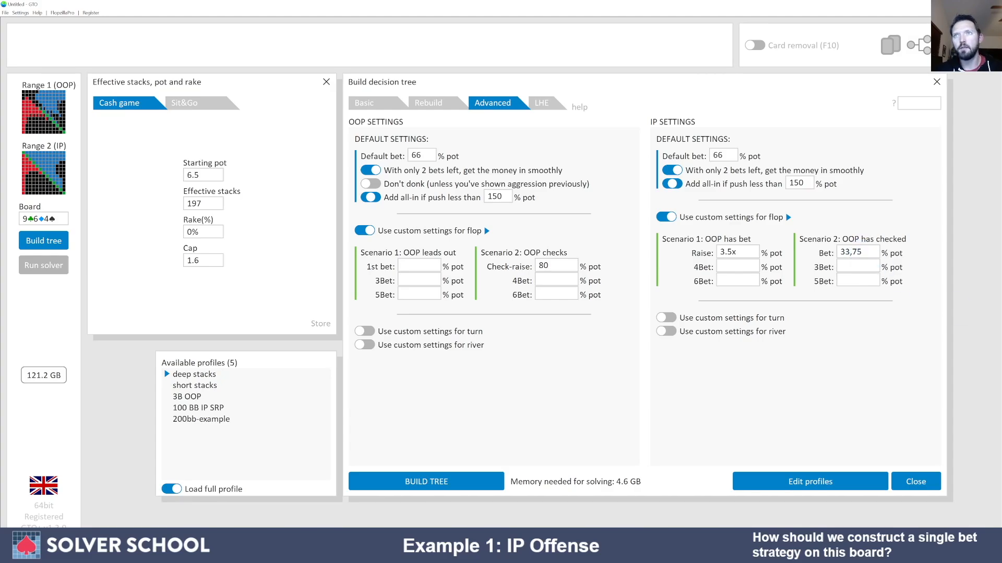
# Switch to the Study Template spreadsheet to review the planned bet size iterations, and return to the solver
pyautogui.hotkey('alt', 'Tab')
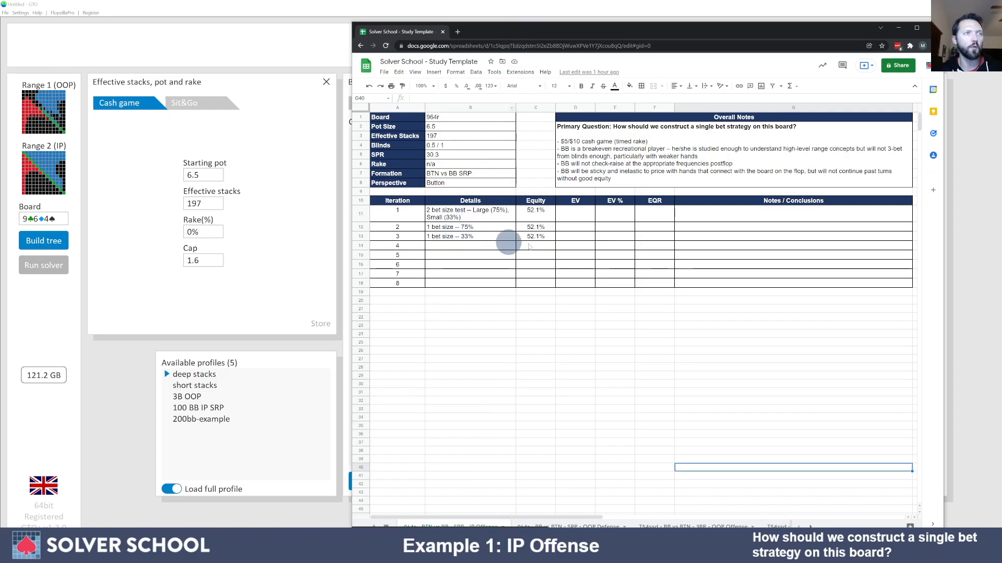
pyautogui.moveTo(634, 30); pyautogui.dragTo(1001, 41)
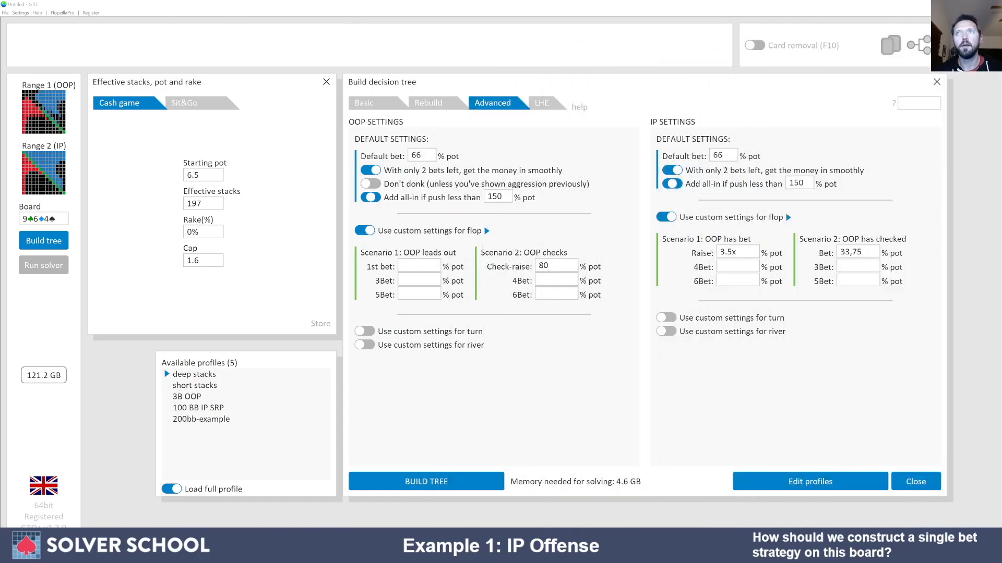
pyautogui.click(682, 9)
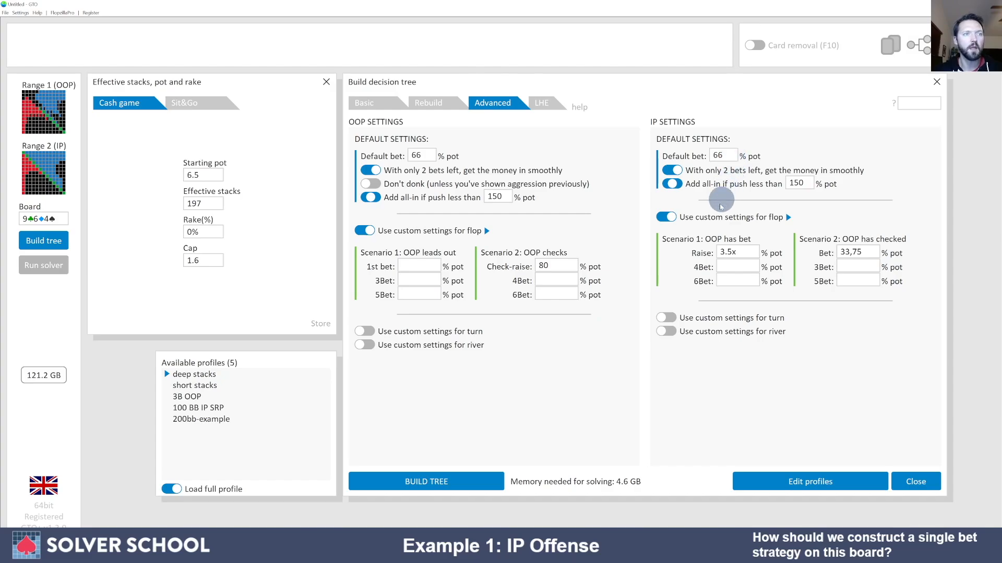
# Enable custom turn and river settings for IP and set the turn bet sizes after an OOP check to 40,80,125% pot
pyautogui.click(667, 319)
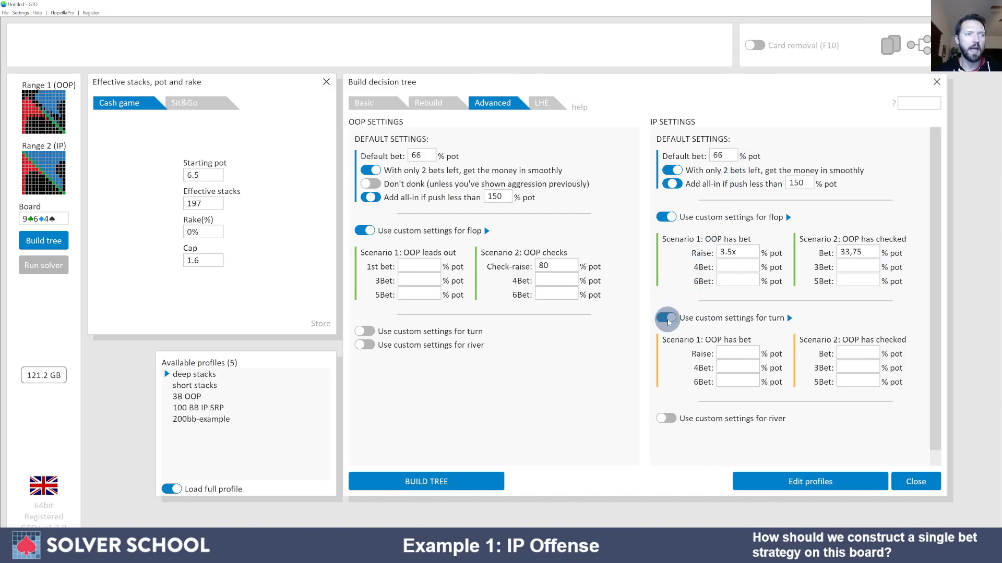
pyautogui.click(666, 414)
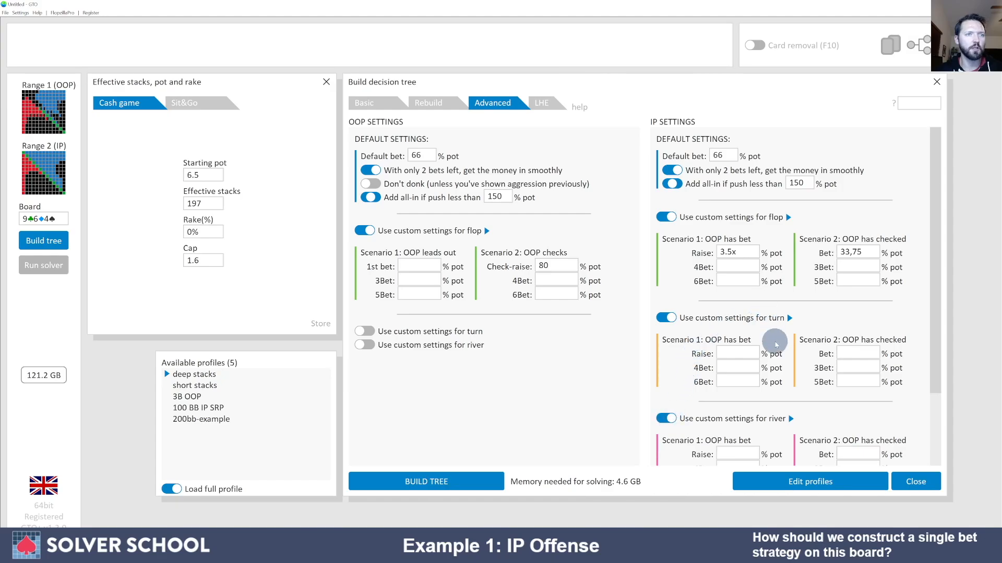
pyautogui.scroll(-3, 771, 340)
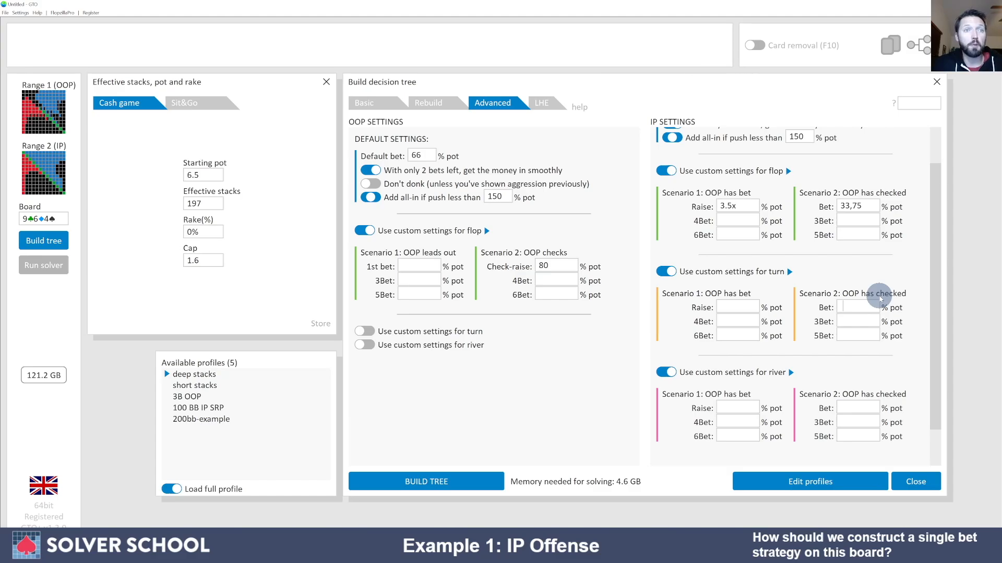
pyautogui.write('40')
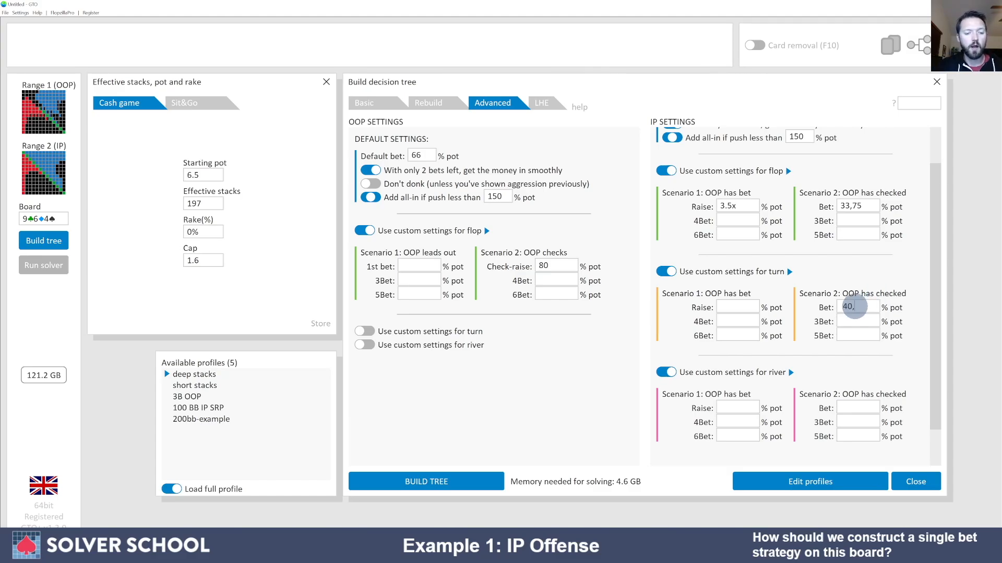
pyautogui.write(',80')
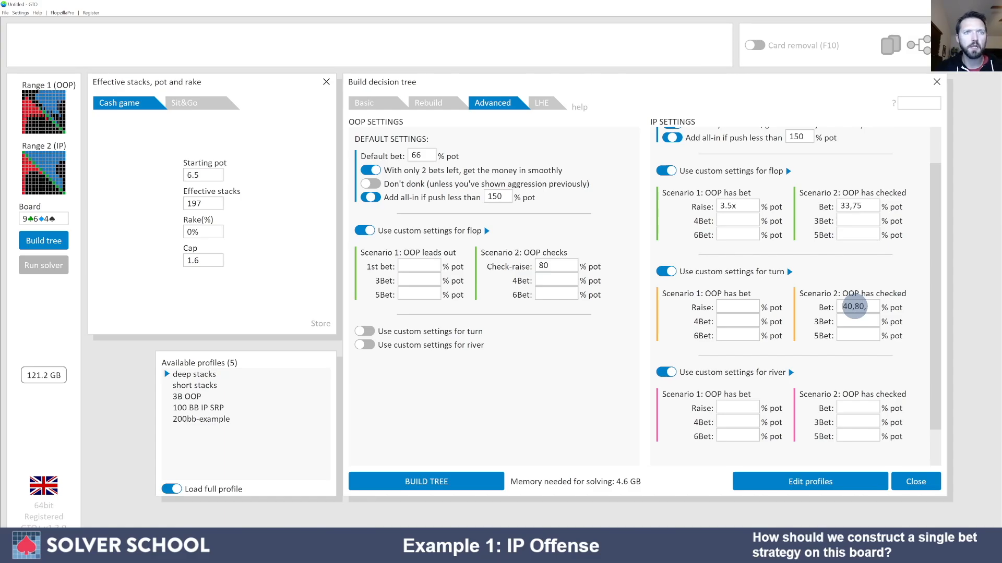
pyautogui.write(',125')
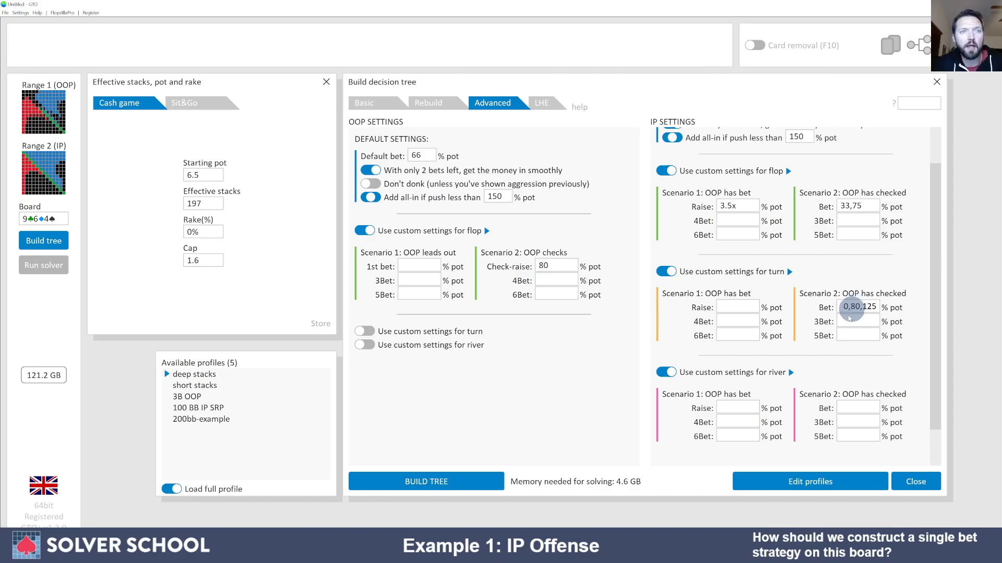
pyautogui.click(859, 283)
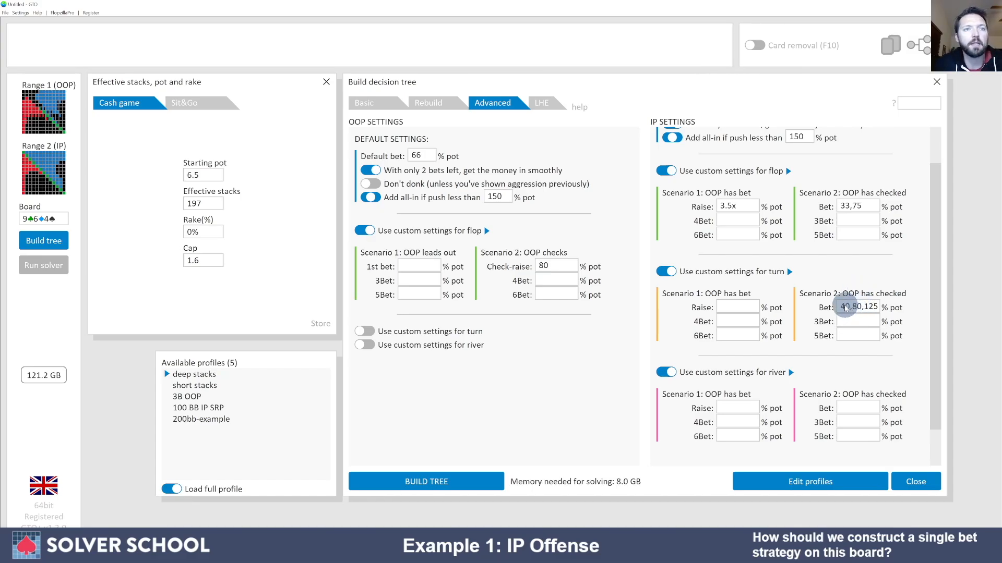
# Copy IP's turn bet sizes 40,80,125 into the river bet sizes for when OOP has checked
pyautogui.doubleClick(848, 309)
pyautogui.hotkey('ctrl', 'c')
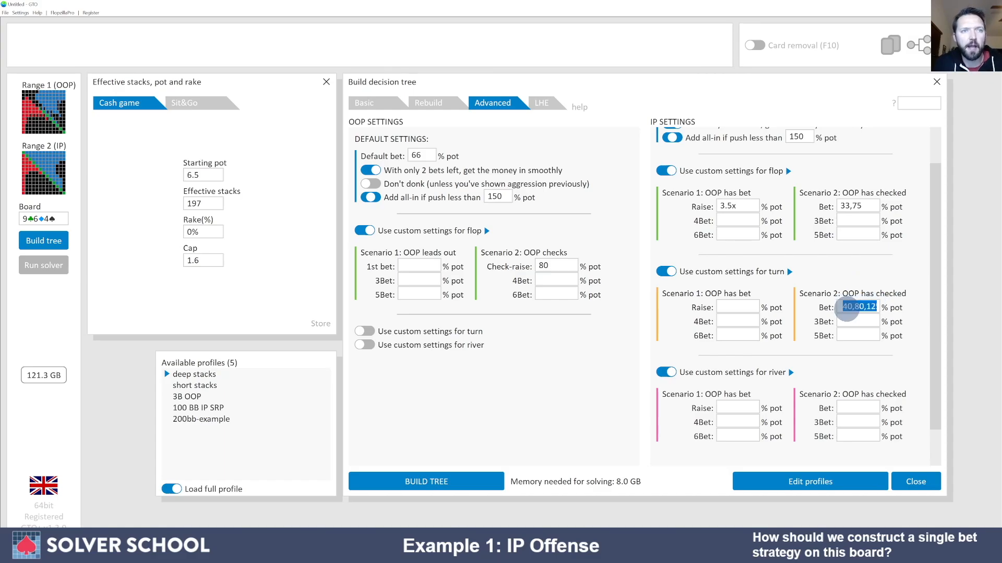
pyautogui.click(861, 408)
pyautogui.hotkey('ctrl', 'v')
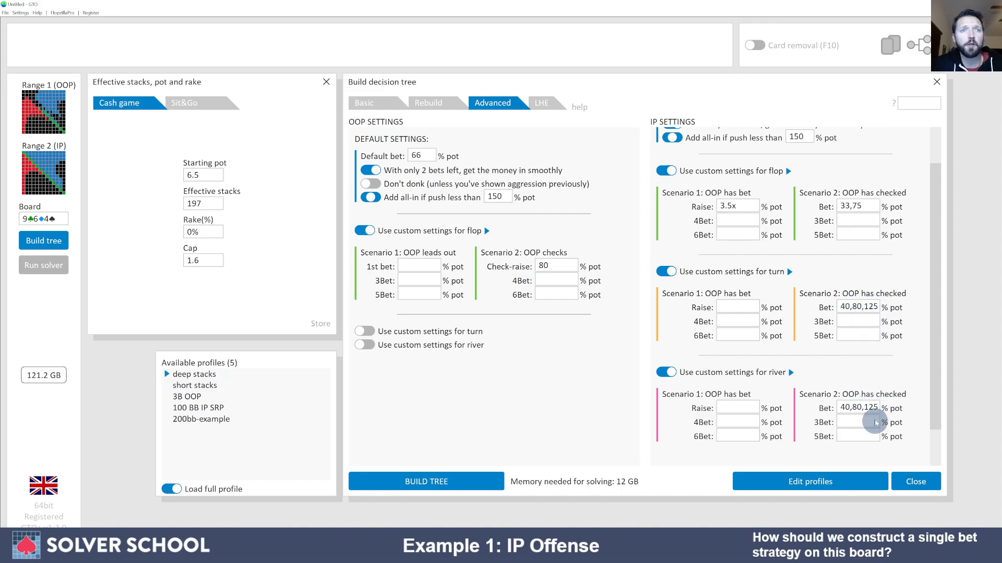
pyautogui.scroll(1, 789, 193)
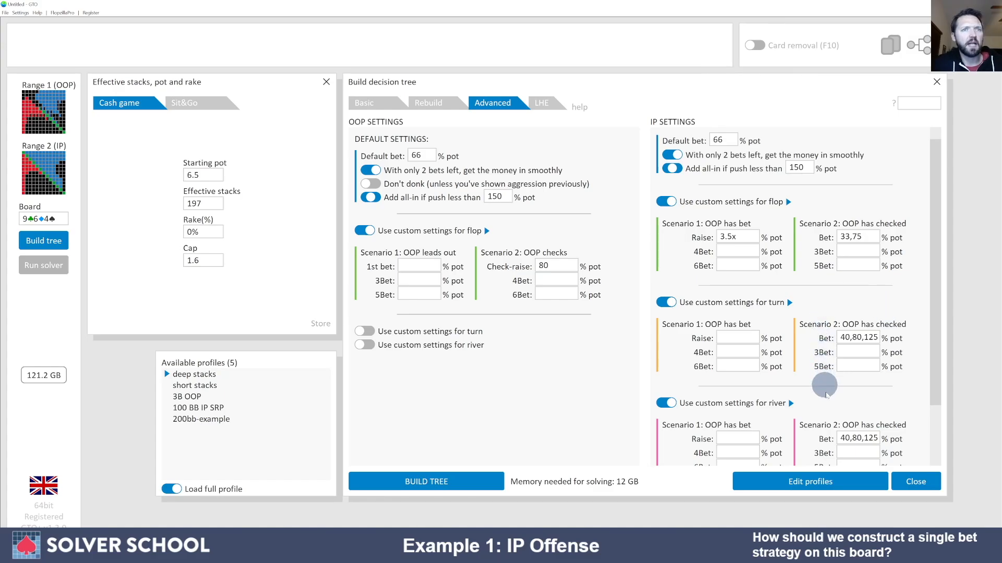
pyautogui.scroll(1, 821, 422)
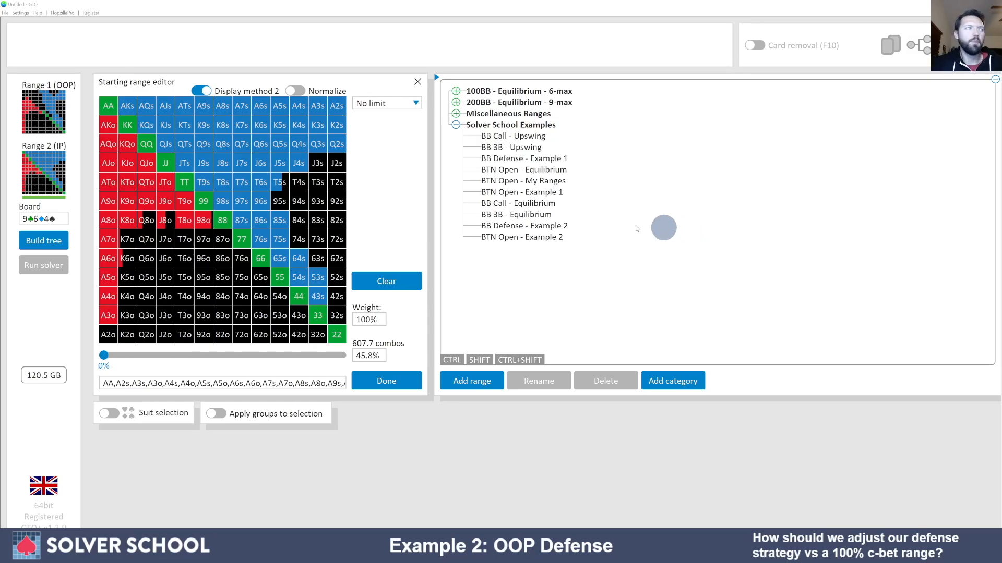
# Open the tree builder for the OOP defense example and set both players' default bet to 66% pot
pyautogui.click(35, 249)
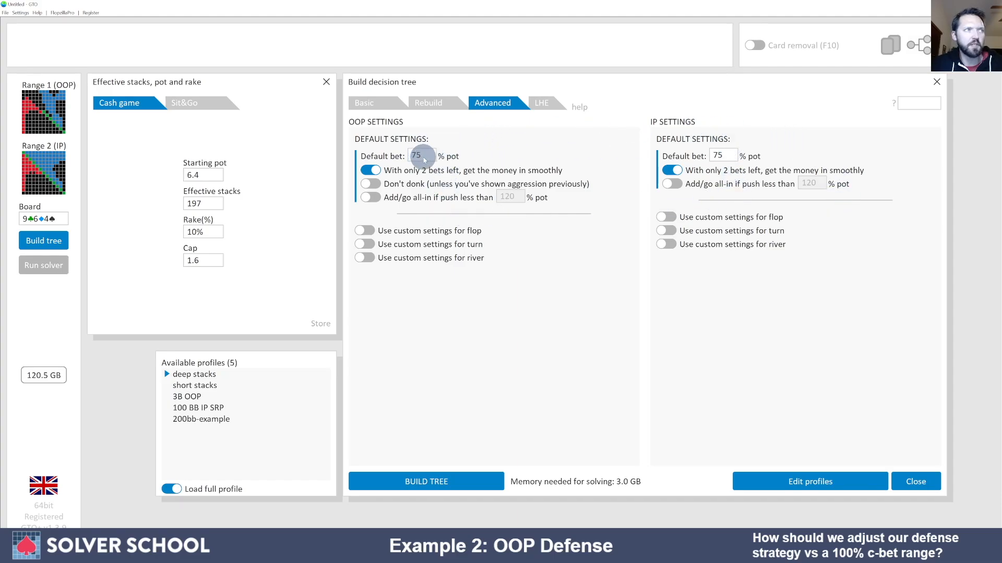
pyautogui.write('66')
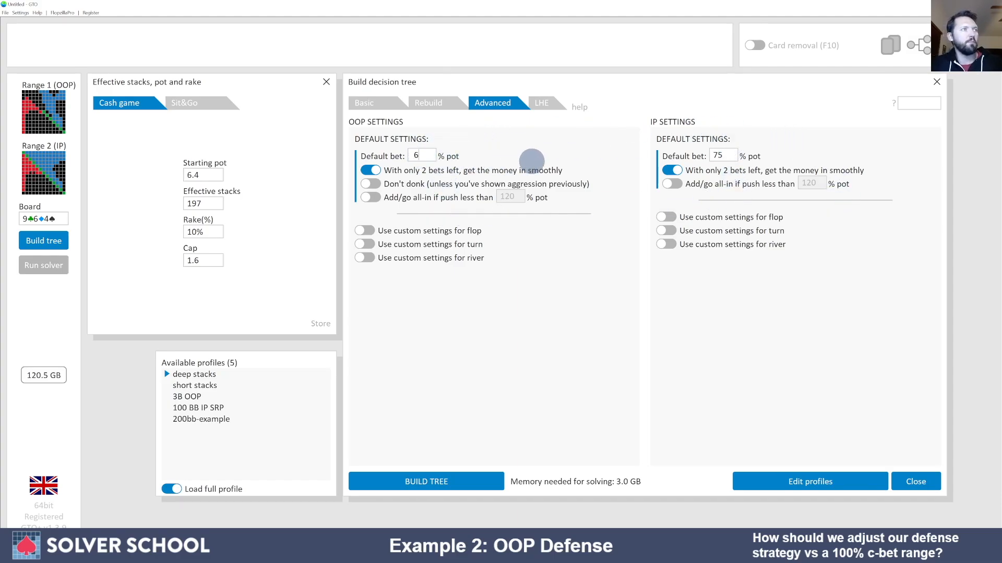
pyautogui.doubleClick(719, 156)
pyautogui.write('66')
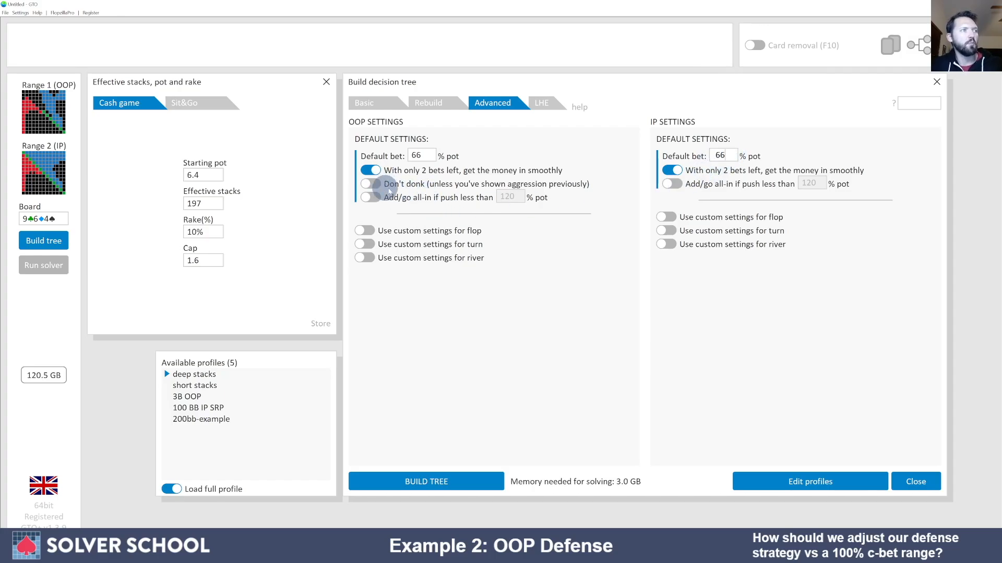
# Turn on the added all-in option for OOP and IP in the OOP defense tree, with a 150% pot threshold
pyautogui.click(371, 198)
pyautogui.doubleClick(497, 196)
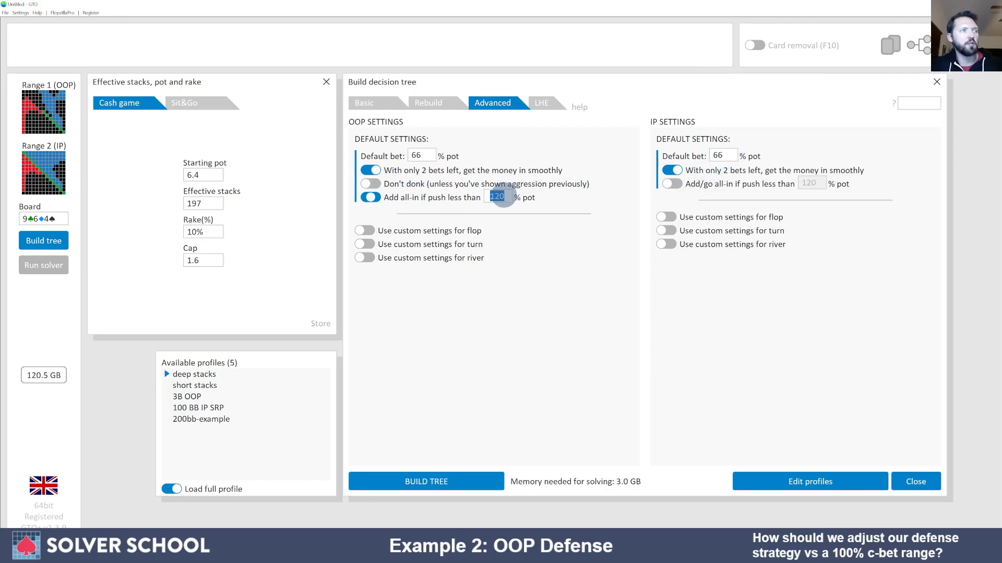
pyautogui.write('150')
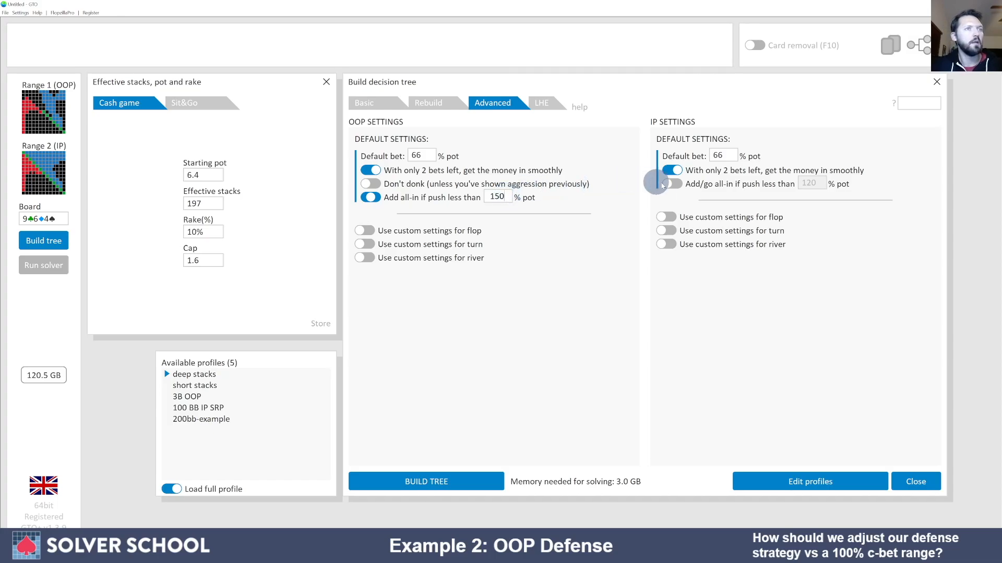
pyautogui.click(672, 183)
pyautogui.doubleClick(803, 183)
pyautogui.write('15')
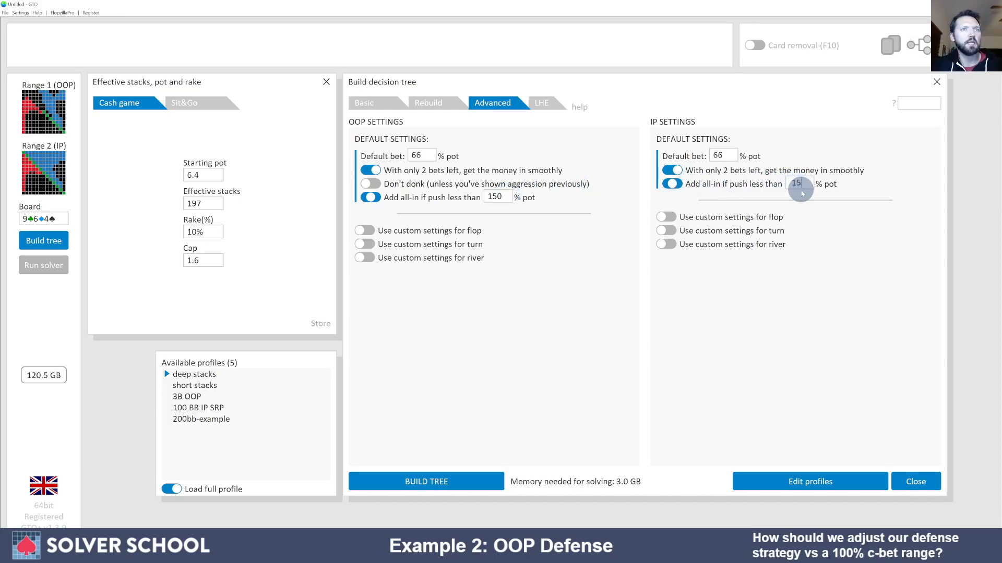
pyautogui.write('0')
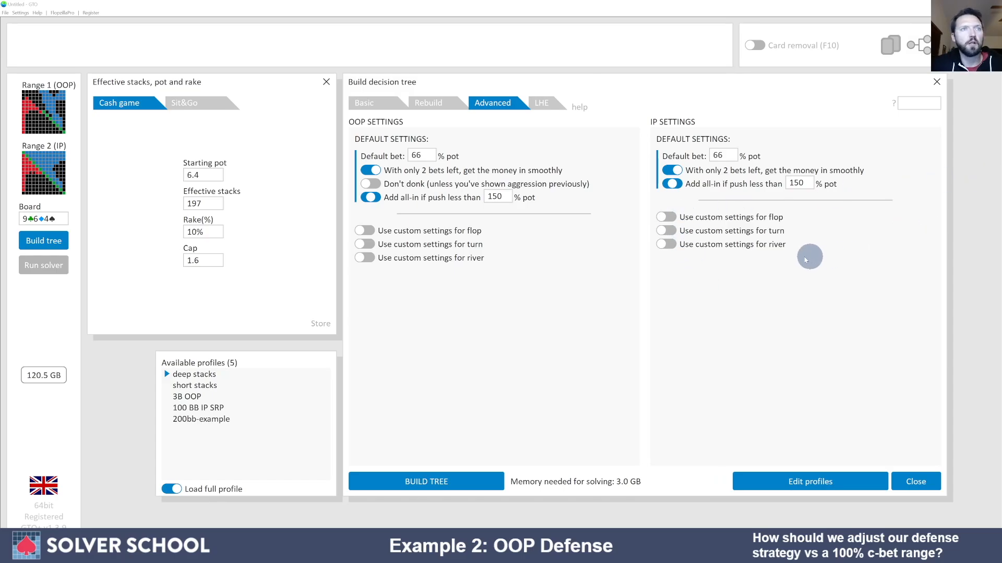
# Enable custom flop settings for IP with a 33% pot bet after an OOP check and a 3.5x raise against an OOP bet
pyautogui.click(668, 218)
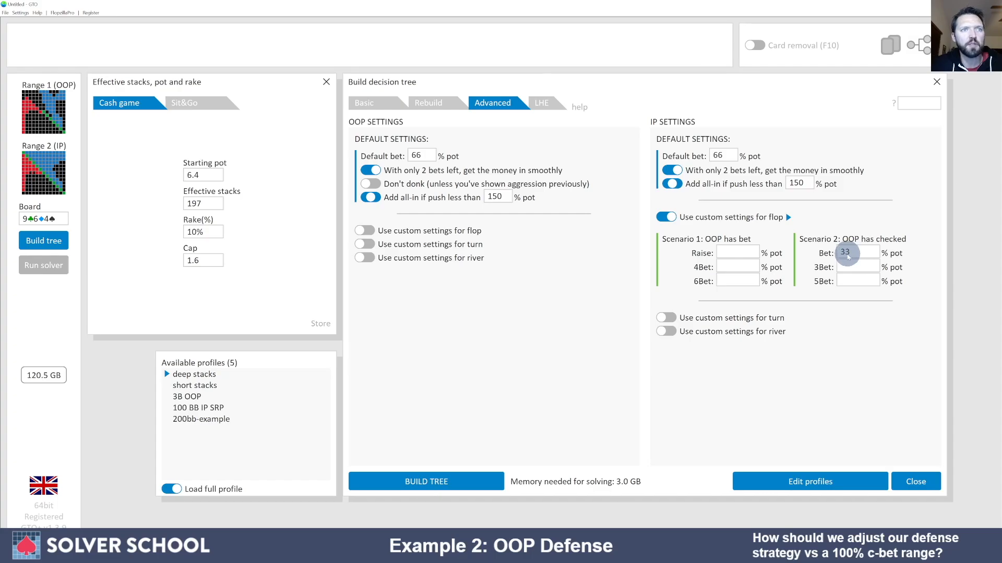
pyautogui.click(741, 254)
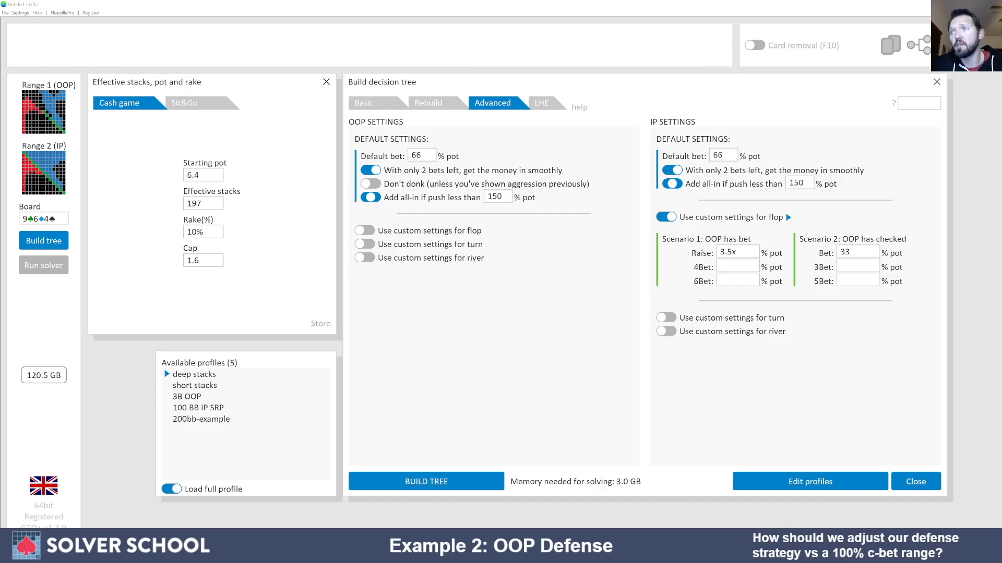
# Switch to the study template spreadsheet, review the planned OOP defense iterations, highlight the Base w/o Rake row, and return to the solver
pyautogui.moveTo(1001, 63); pyautogui.dragTo(718, 28)
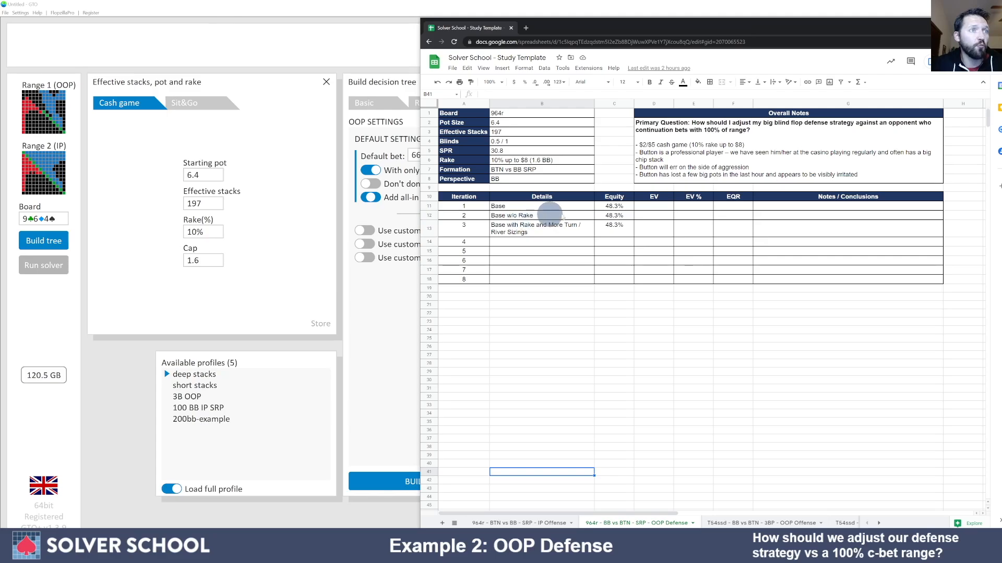
pyautogui.moveTo(818, 213); pyautogui.dragTo(480, 218)
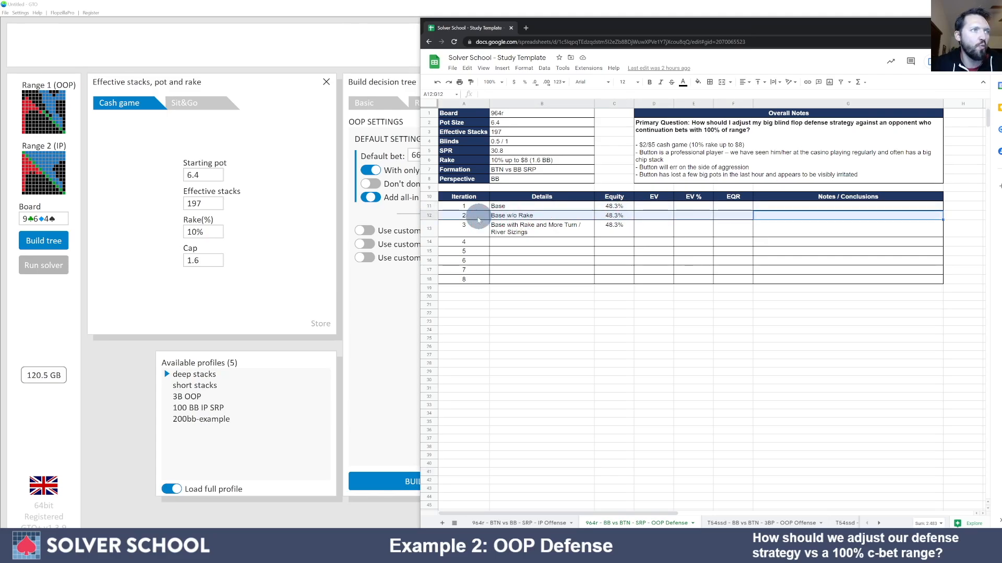
pyautogui.moveTo(658, 29); pyautogui.dragTo(621, 50)
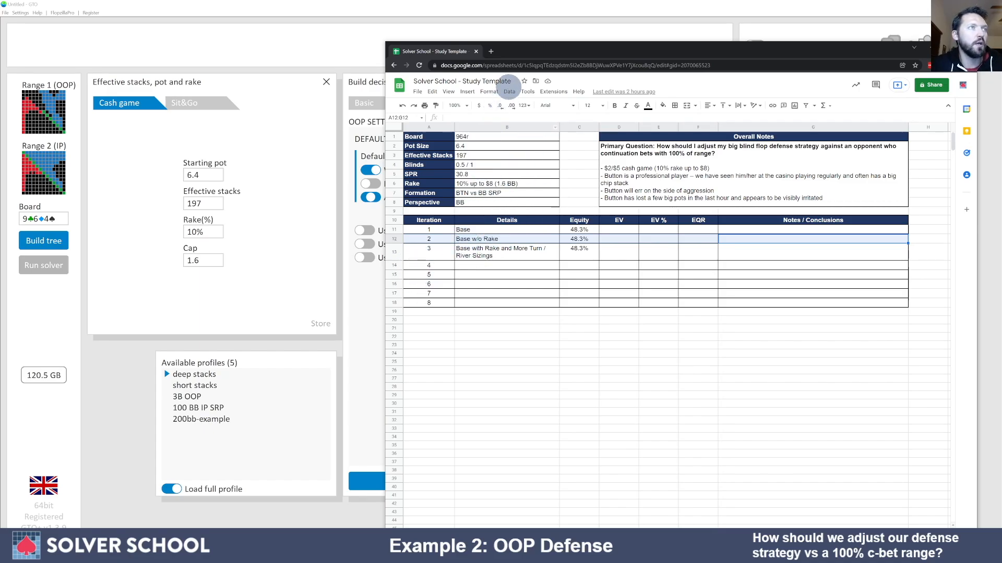
pyautogui.moveTo(560, 48); pyautogui.dragTo(561, 32)
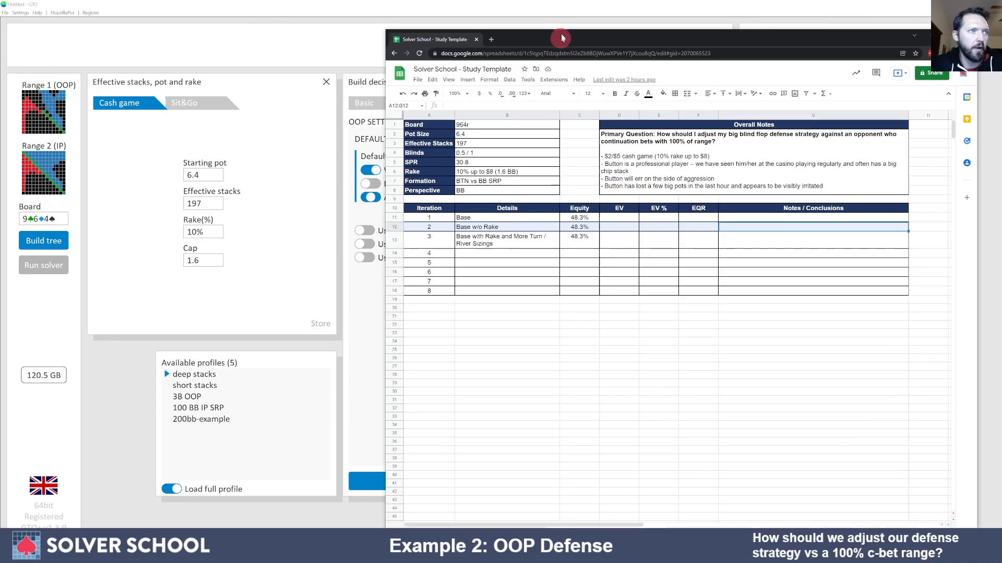
pyautogui.moveTo(618, 34); pyautogui.dragTo(1001, 67)
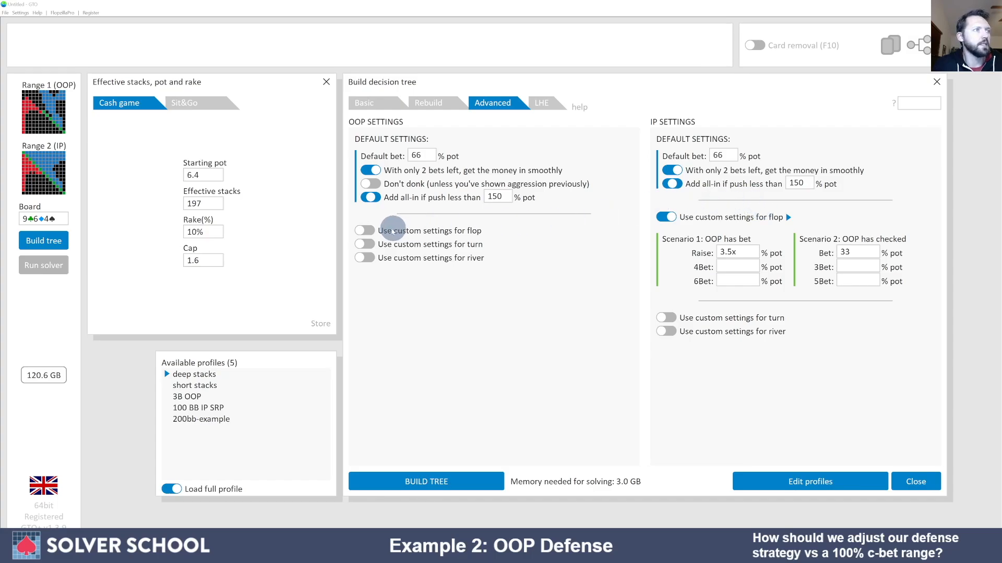
# Enable custom flop settings for OOP with an 80% pot check-raise and build the decision tree
pyautogui.click(367, 230)
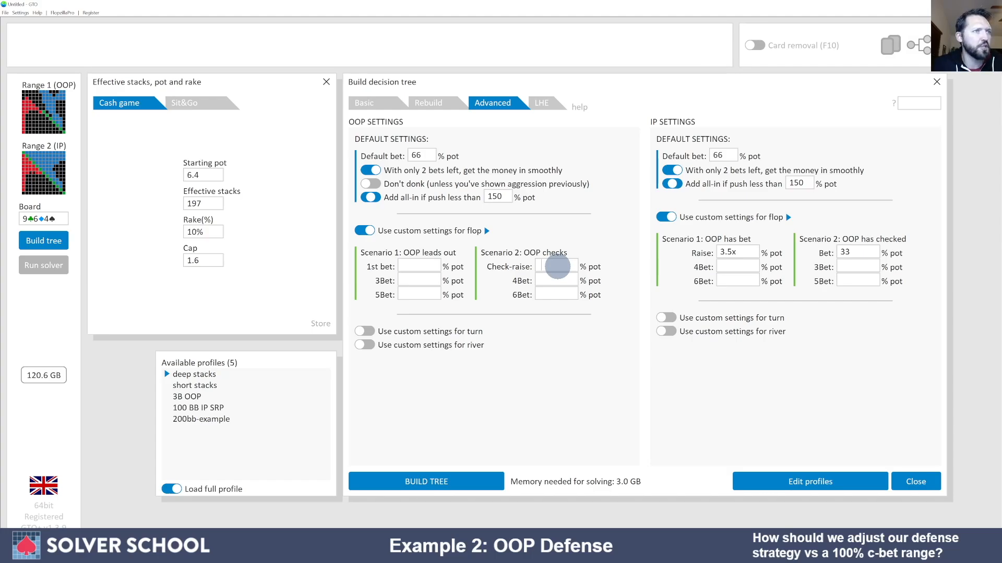
pyautogui.write('80')
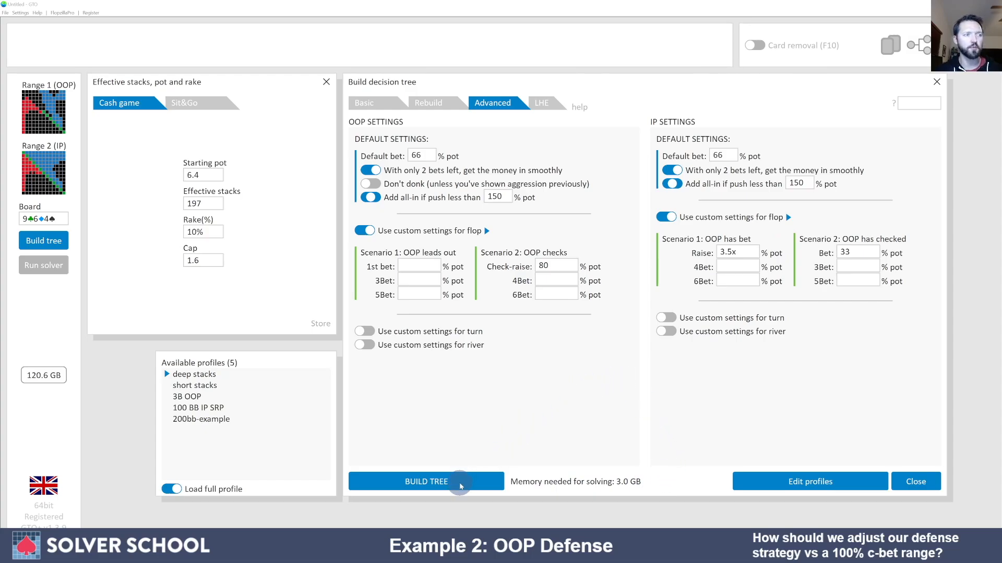
pyautogui.click(459, 484)
pyautogui.click(459, 452)
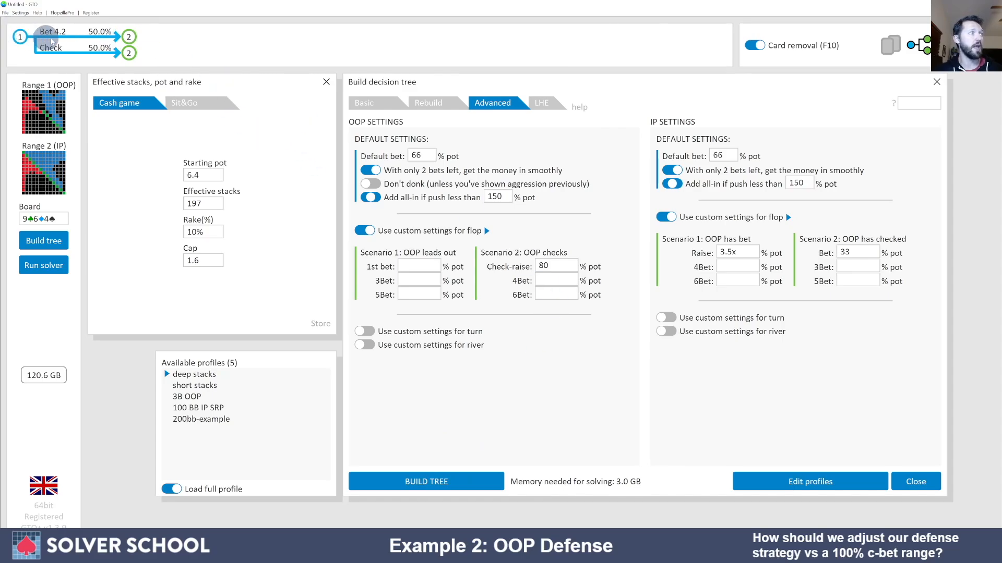
# Inspect the built tree along the OOP check and IP Bet 2.1 line to OOP's response options, and return to the first decision
pyautogui.click(128, 53)
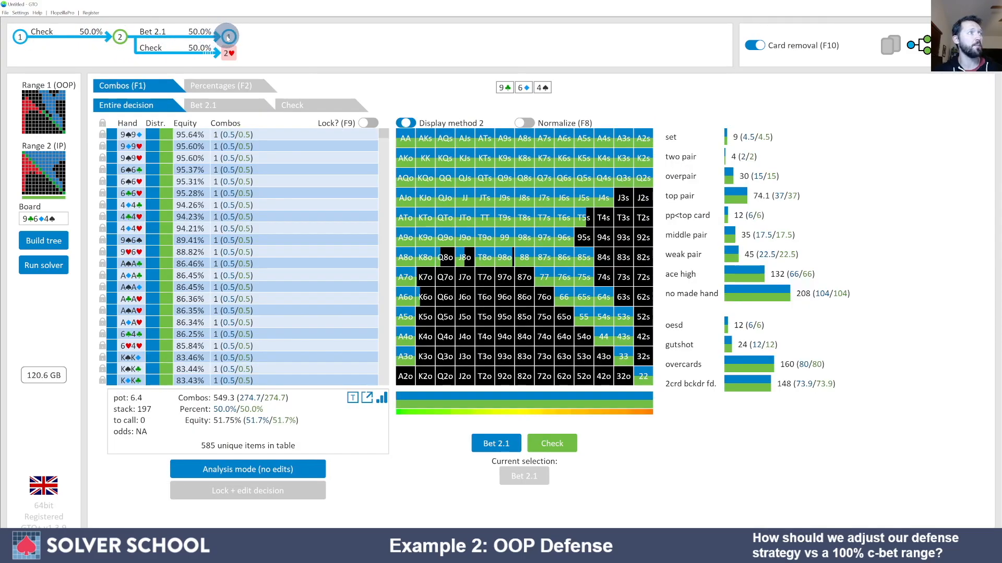
pyautogui.click(220, 37)
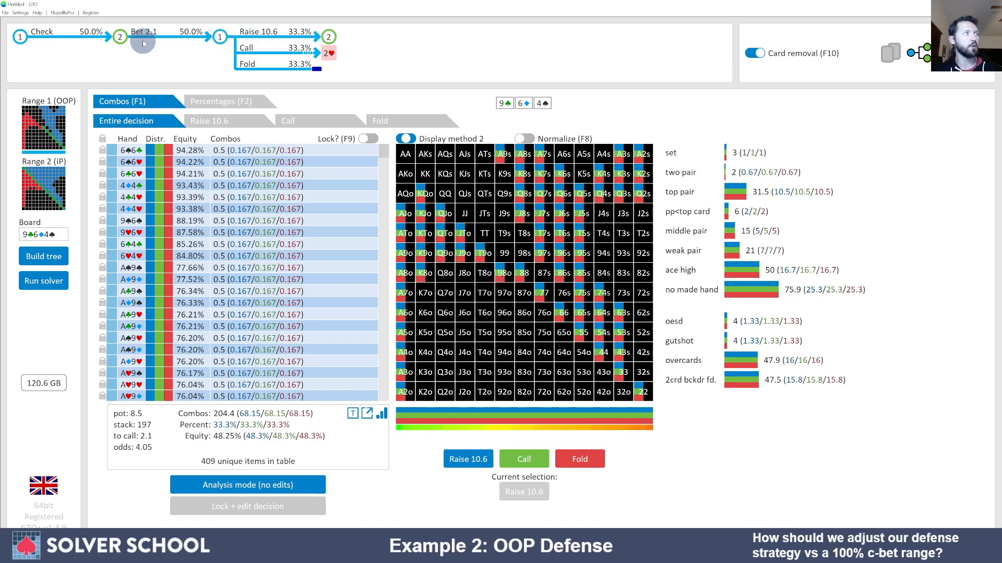
pyautogui.click(20, 36)
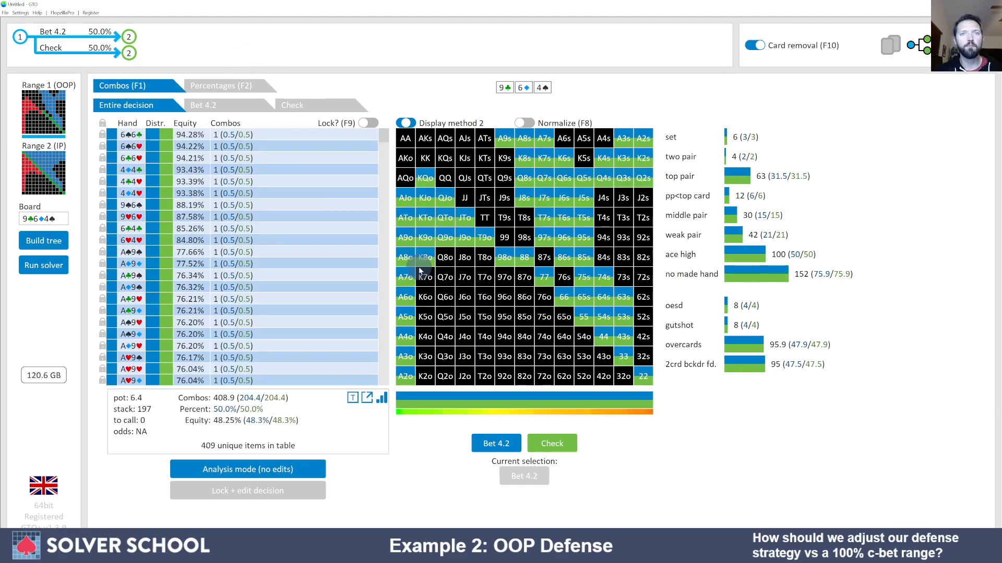
pyautogui.click(478, 393)
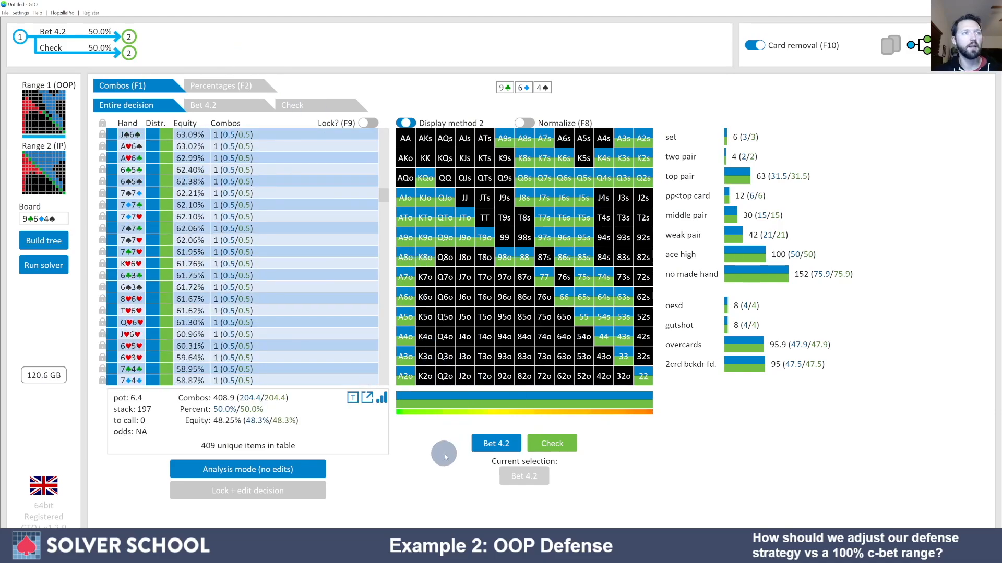